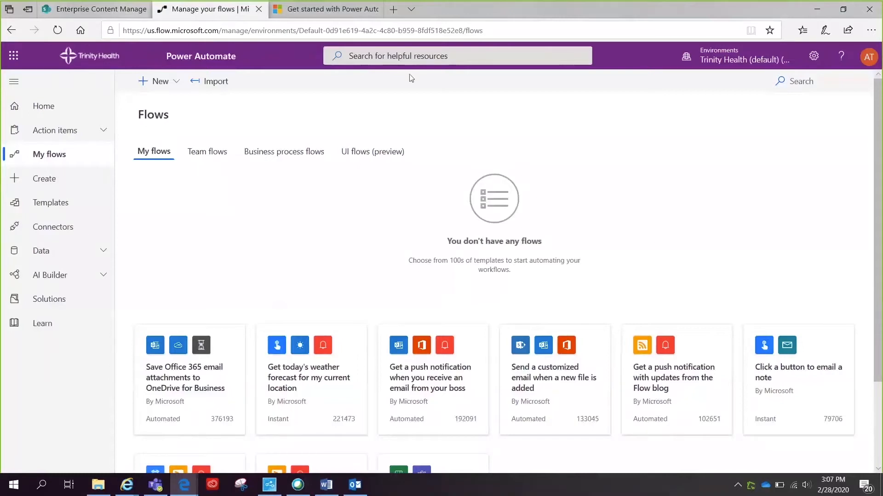
# - In the SharePoint Examples library, select request_manager_approval_file.docx and choose Flow > Create a flow
pyautogui.click(98, 13)
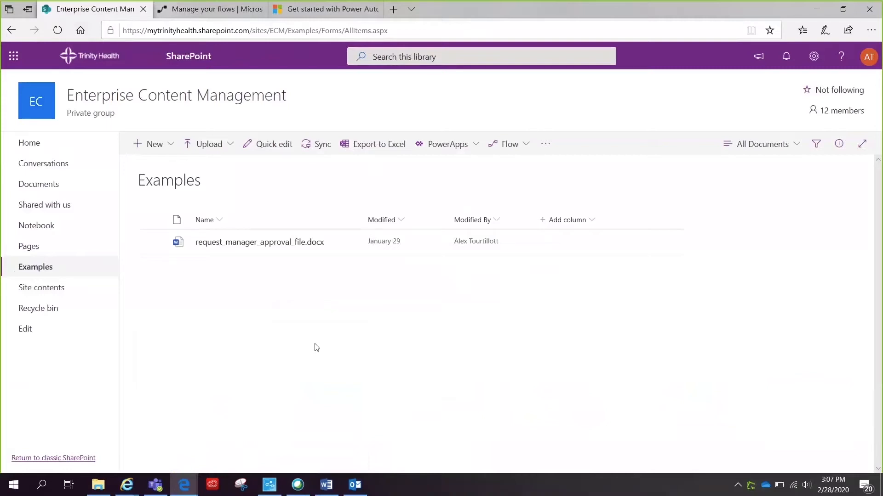
pyautogui.click(152, 243)
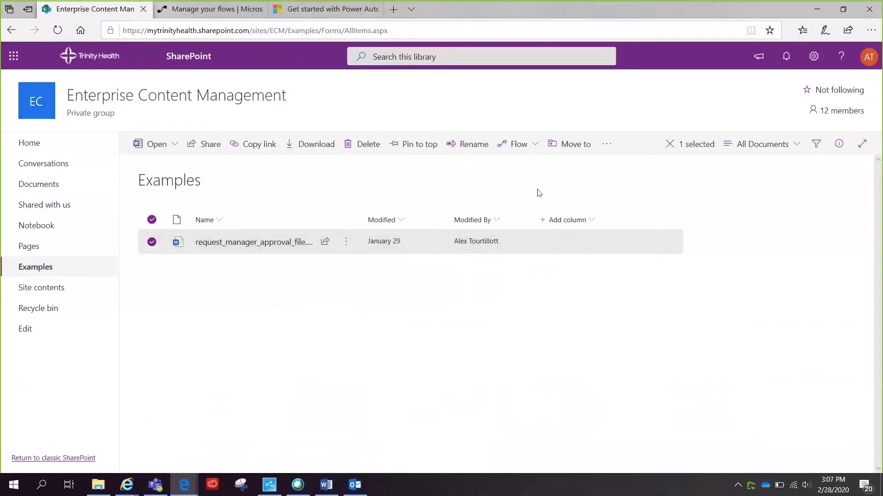
pyautogui.click(538, 152)
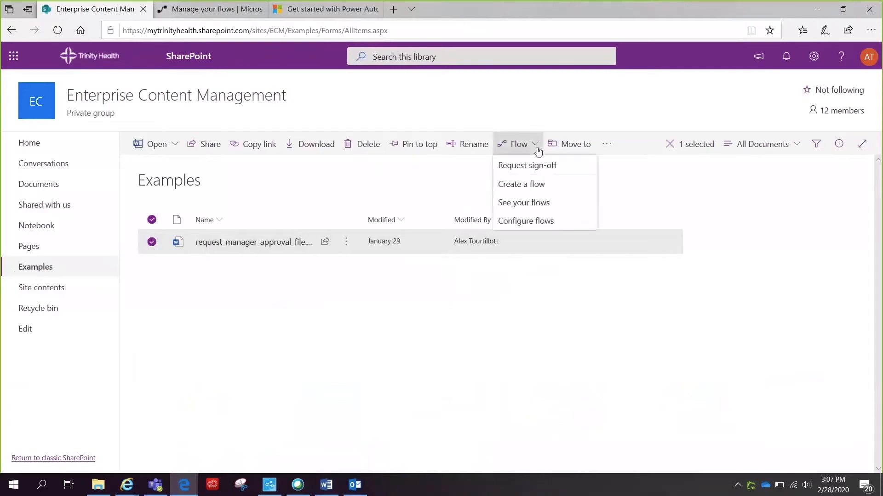
pyautogui.click(538, 192)
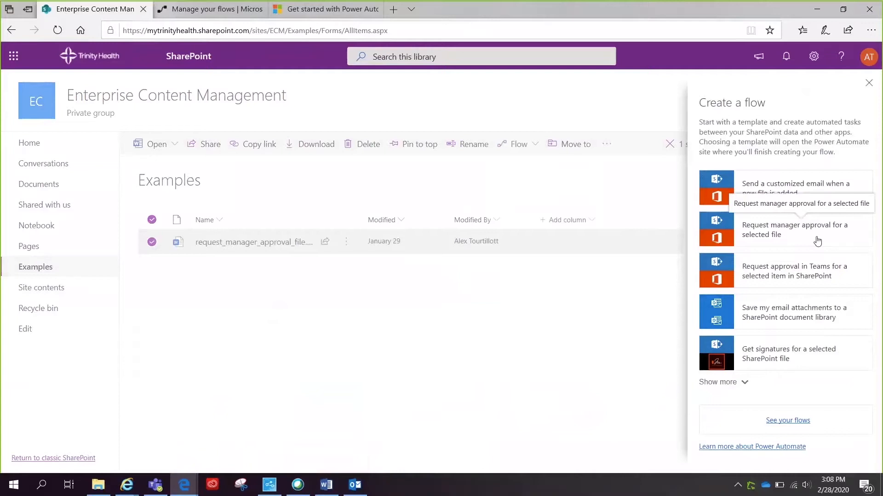
# - Create a flow from the 'Request manager approval for a selected file' template
pyautogui.click(817, 241)
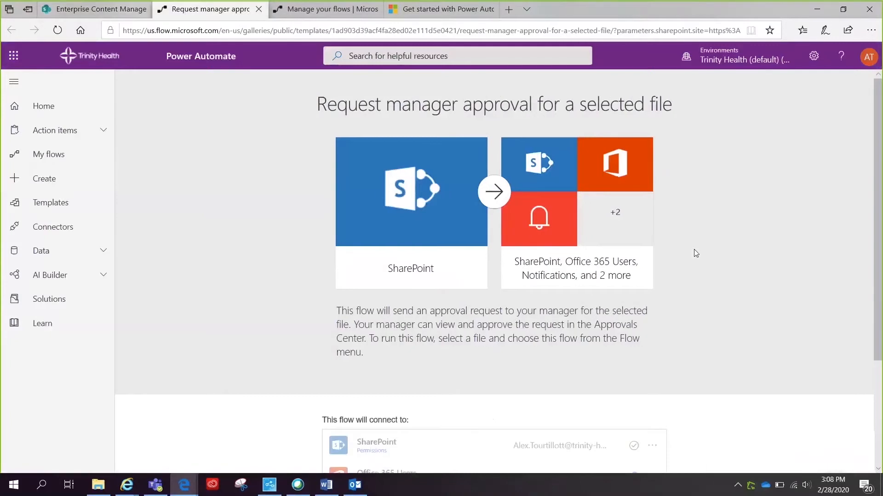
pyautogui.scroll(-3, 696, 254)
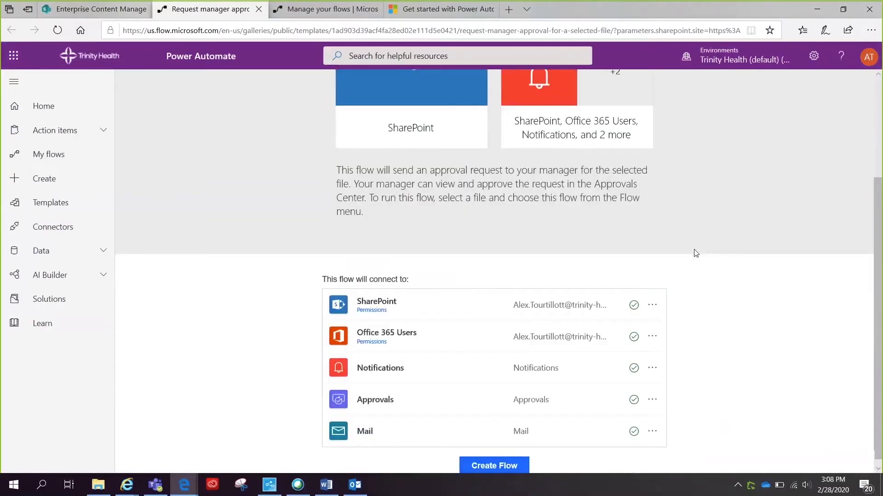
pyautogui.click(496, 459)
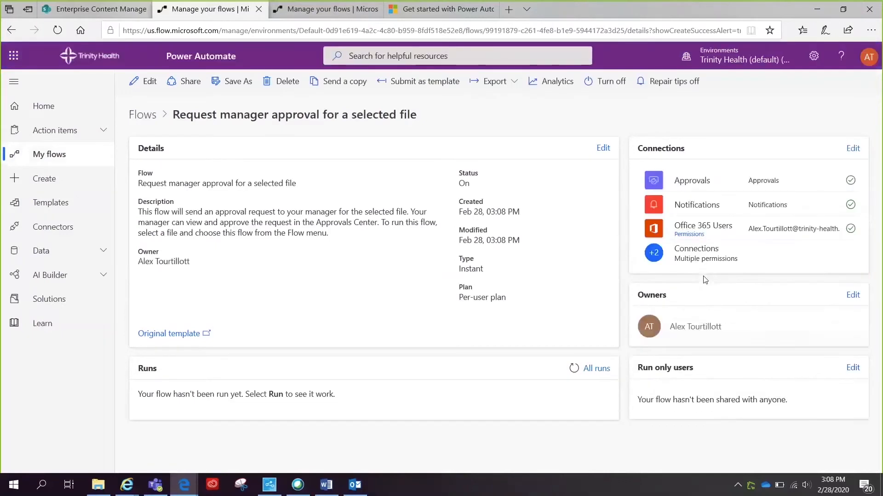
# - Edit the new flow so the trigger's Message field reads 'Please review & approve.'
pyautogui.click(154, 87)
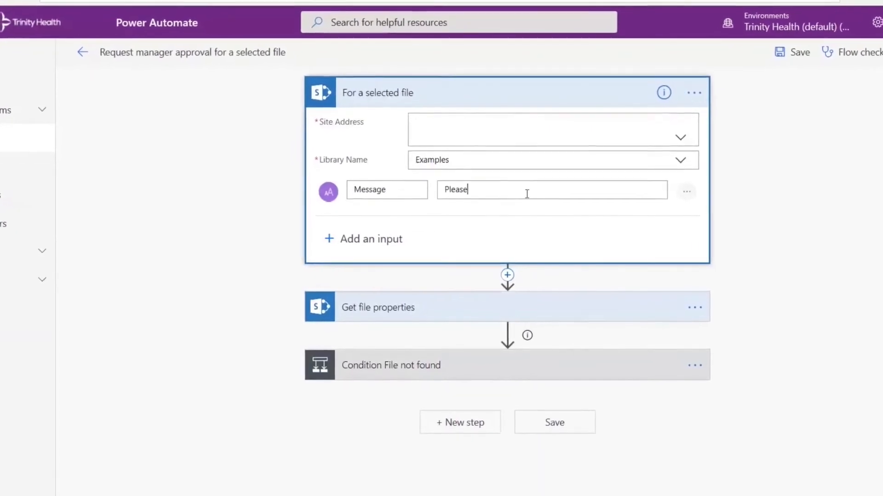
pyautogui.write('review & approve.')
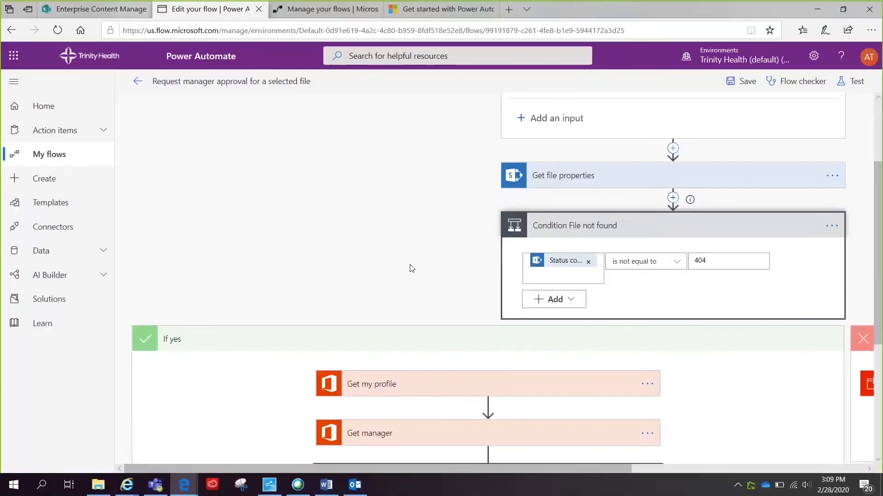
# - Expand the Start an approval card to show its type, assignee and details settings
pyautogui.hotkey('ctrl', '-')
pyautogui.hotkey('ctrl', '-')
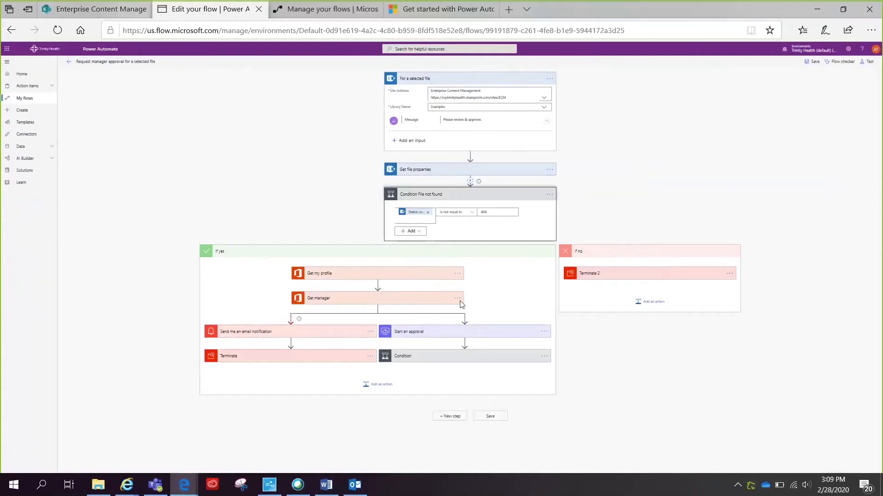
pyautogui.click(411, 335)
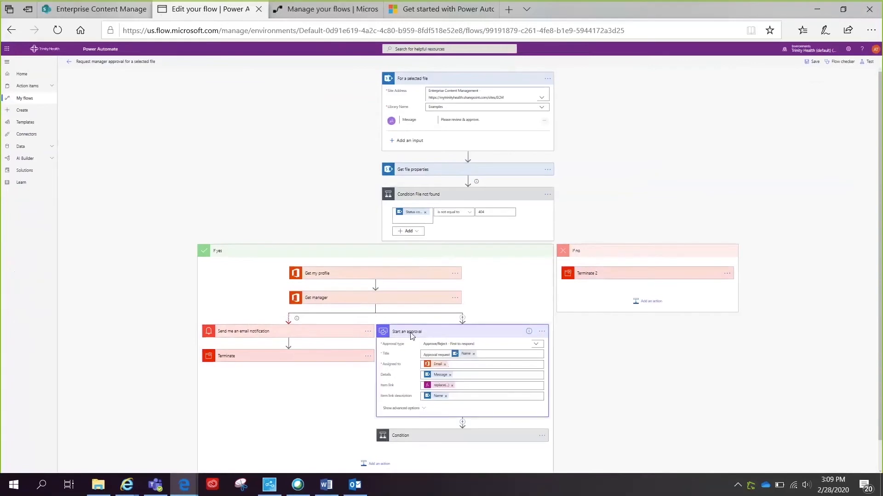
pyautogui.scroll(-1, 412, 336)
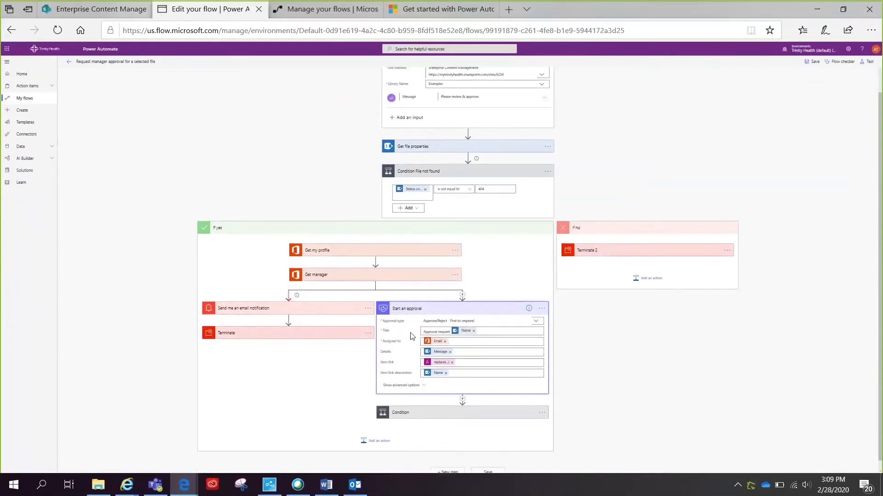
pyautogui.hotkey('ctrl', '+')
pyautogui.hotkey('ctrl', '+')
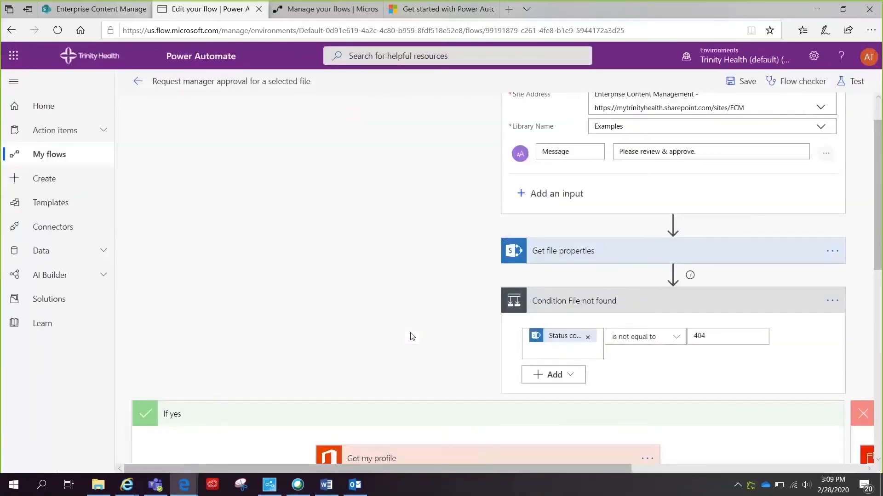
pyautogui.scroll(-6, 411, 336)
pyautogui.scroll(-2, 411, 336)
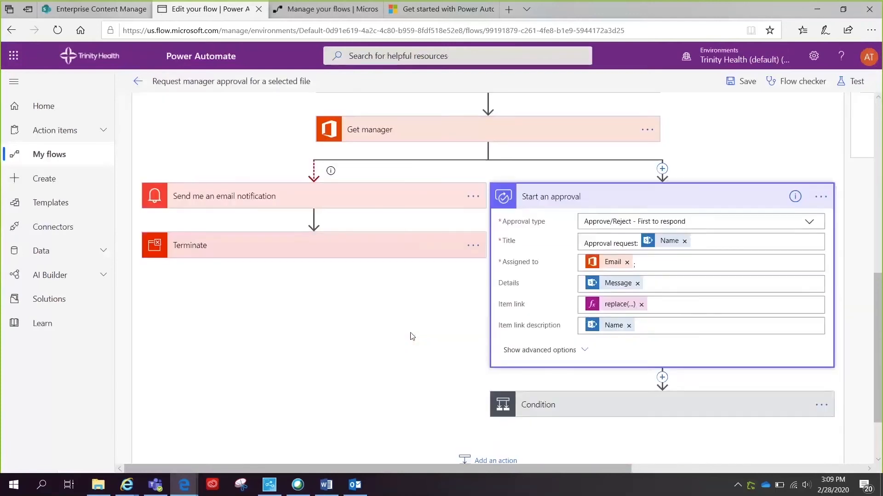
# - Replace the manager's Email in Assigned to with a typed assignee e-mail address ending in a semicolon
pyautogui.click(627, 262)
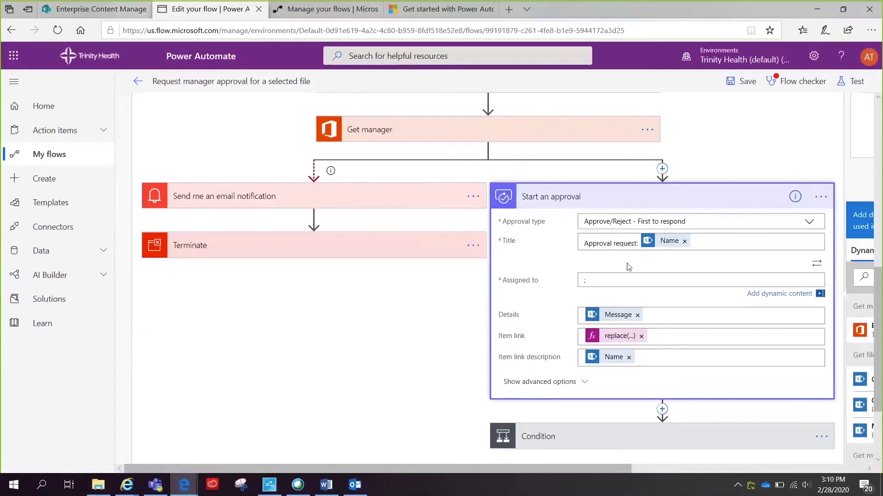
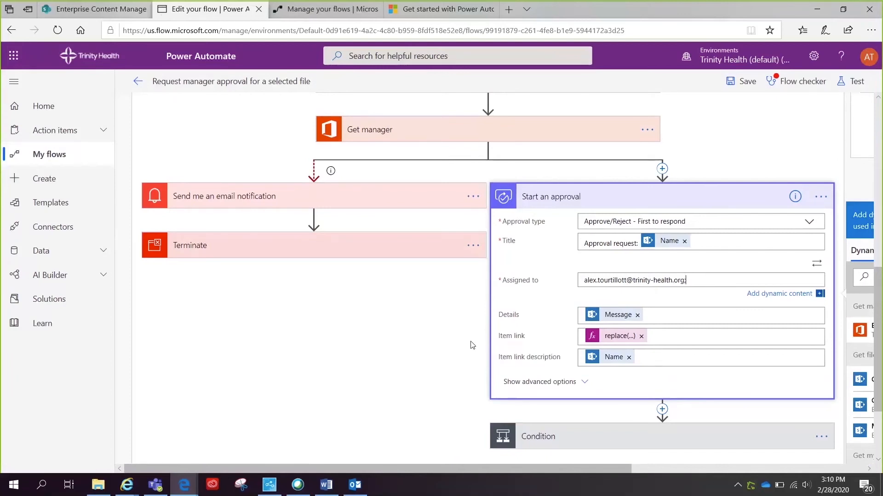
pyautogui.hotkey('ctrl', '-')
pyautogui.hotkey('ctrl', '-')
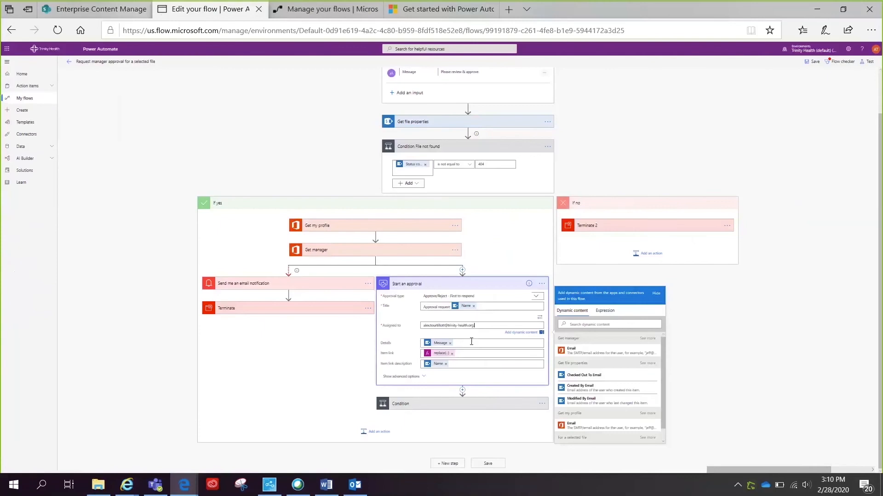
pyautogui.scroll(2, 691, 347)
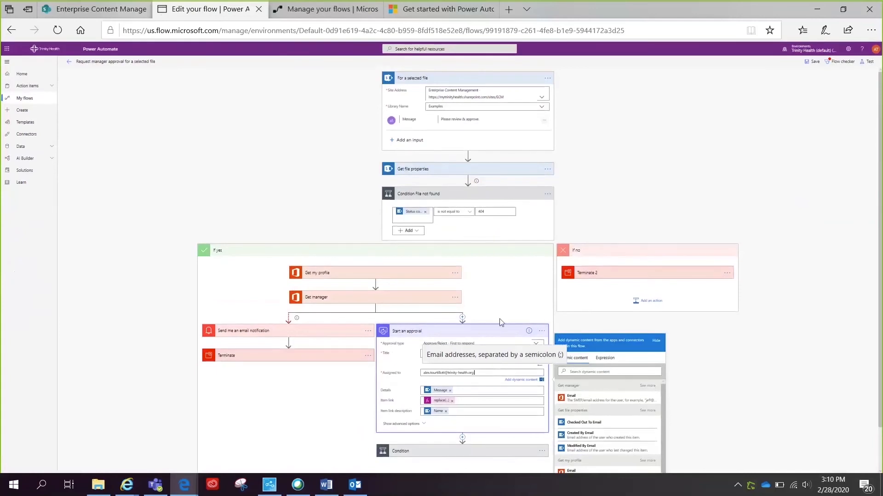
pyautogui.scroll(-2, 513, 342)
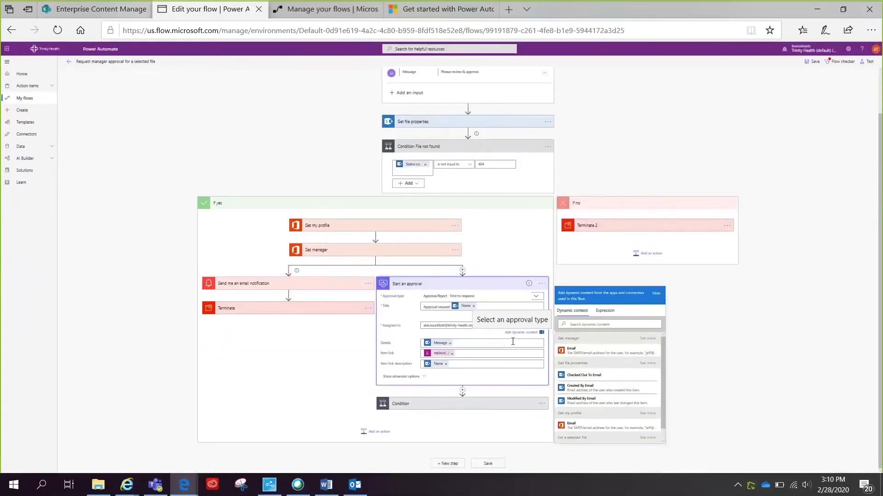
pyautogui.write(';')
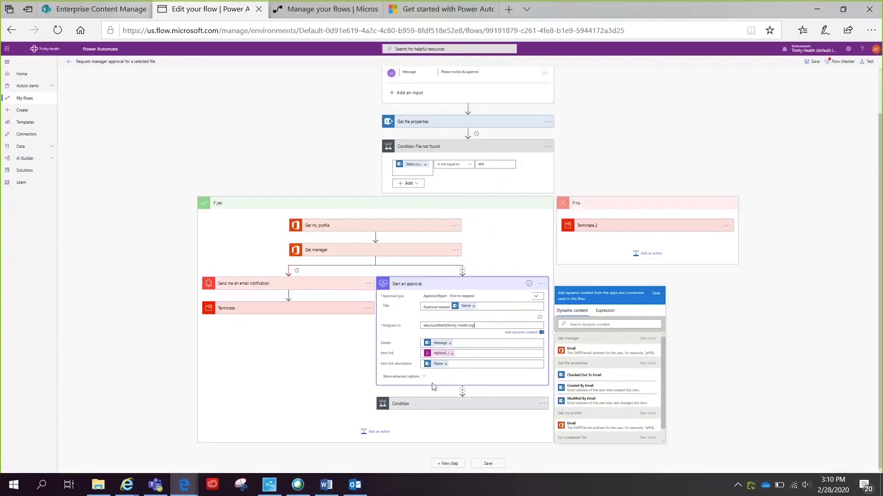
pyautogui.click(482, 465)
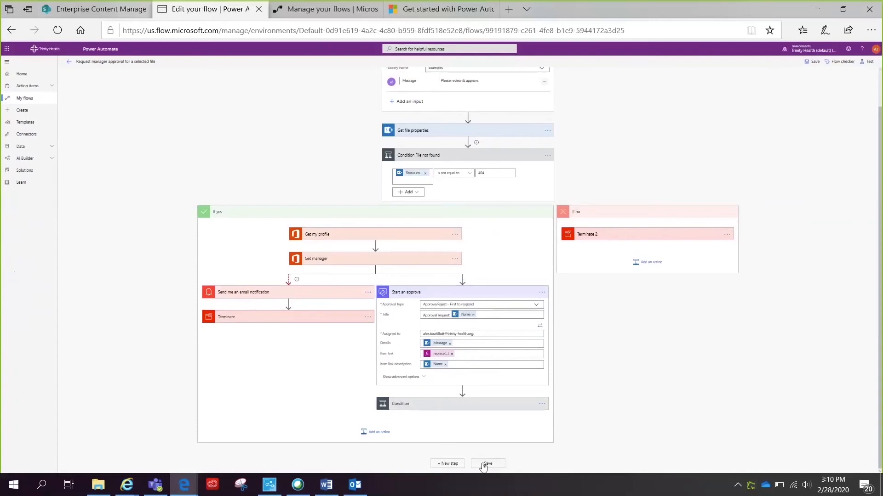
# - Save the flow, exit the designer at normal zoom and go to My flows
pyautogui.click(486, 463)
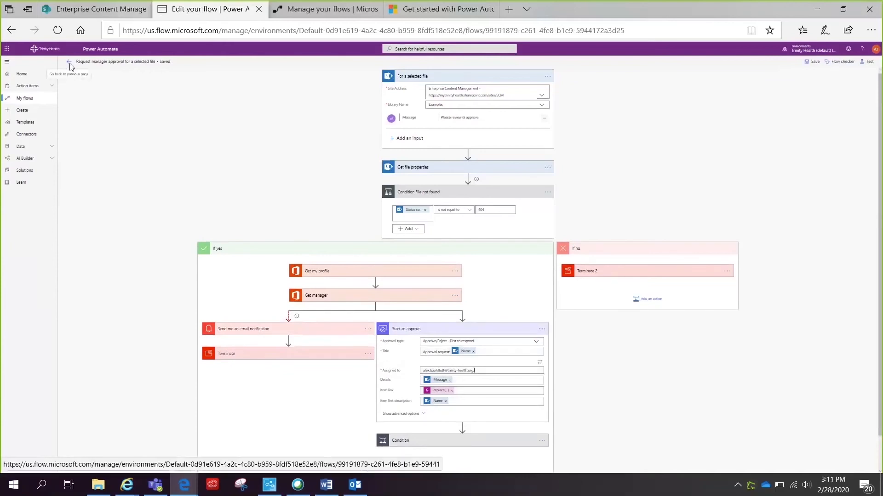
pyautogui.click(69, 63)
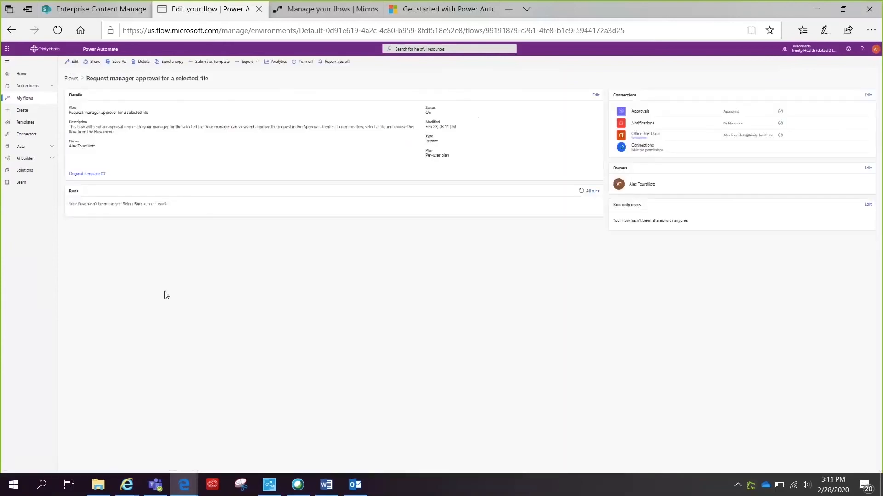
pyautogui.hotkey('ctrl', '0')
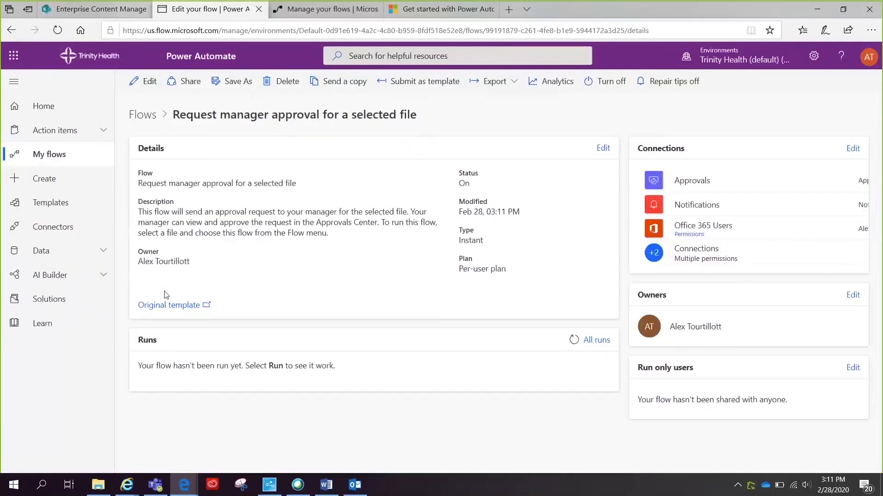
pyautogui.click(303, 13)
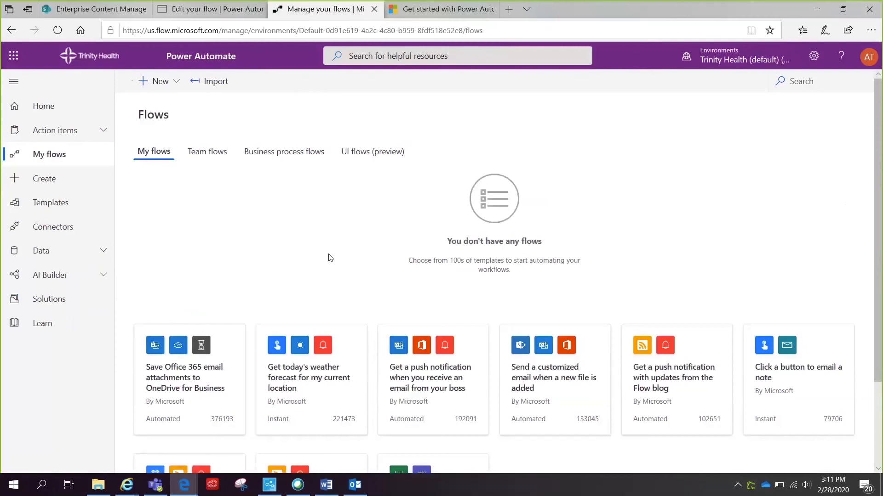
# - Reload My flows with F5 to list 'Request manager approval for a selected file'
pyautogui.press('F5')
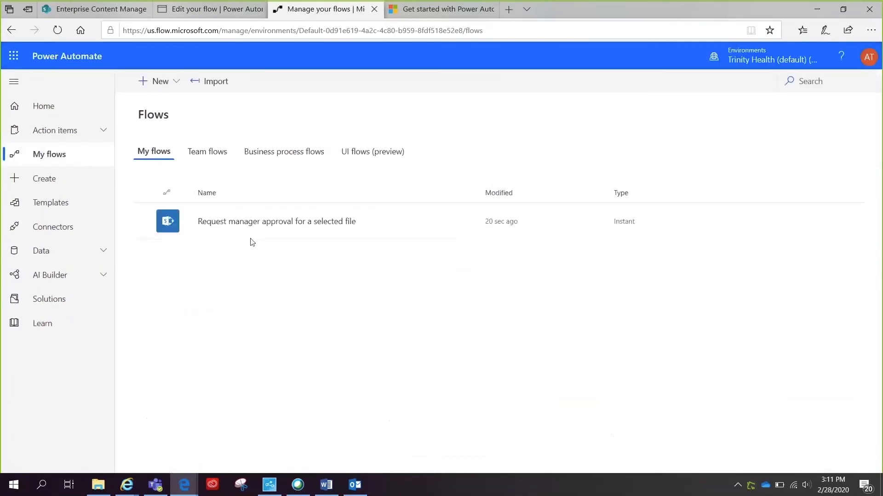
pyautogui.moveTo(239, 239)
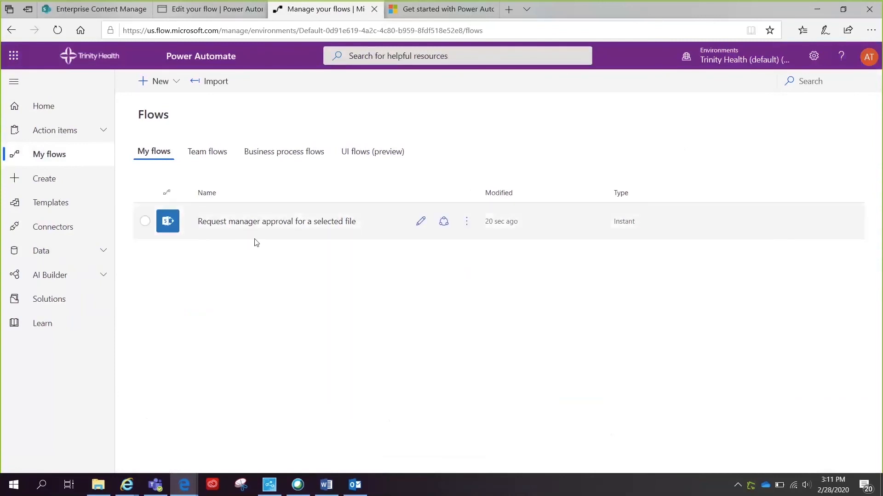
# - Back in SharePoint, select request_manager_approval_file.docx and open its Flow dropdown
pyautogui.click(88, 8)
pyautogui.click(186, 351)
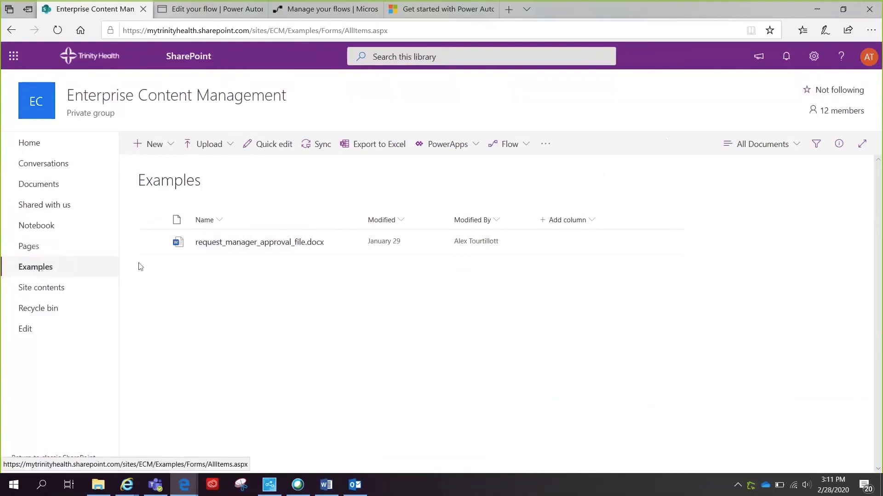
pyautogui.click(152, 244)
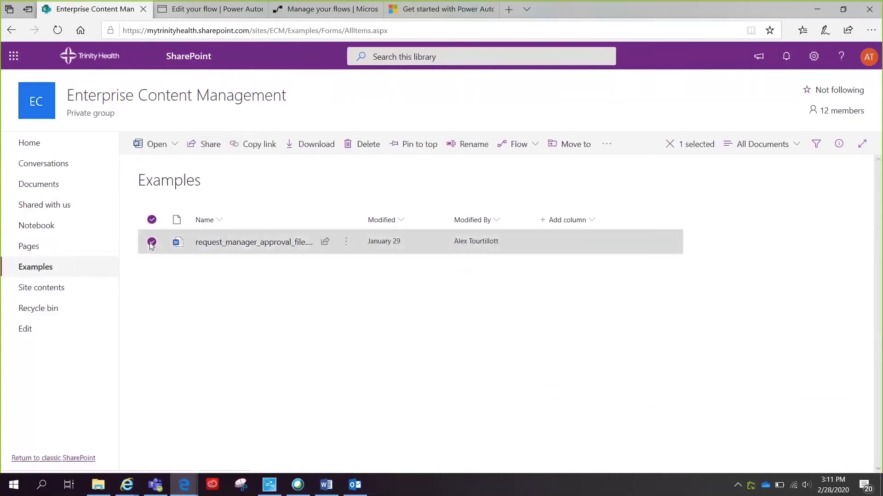
pyautogui.click(534, 152)
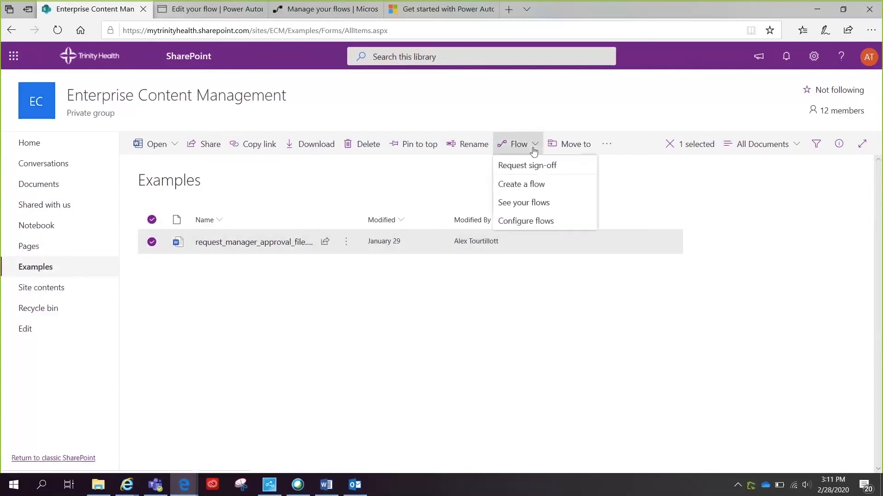